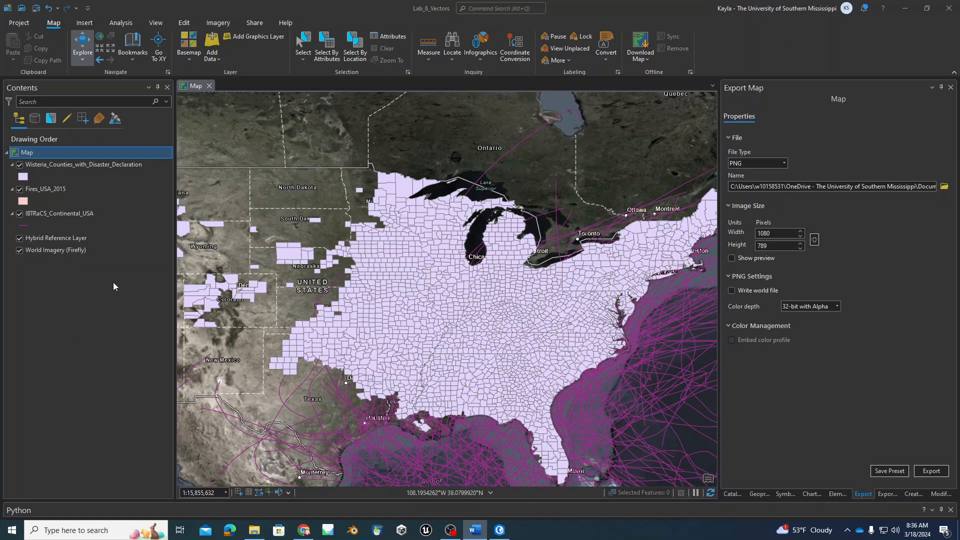
Step: Move the IBTRaCS_Continental_USA layer to the top of the map's drawing order, above the counties and fires layers
click(62, 212)
drag(72, 159, 72, 160)
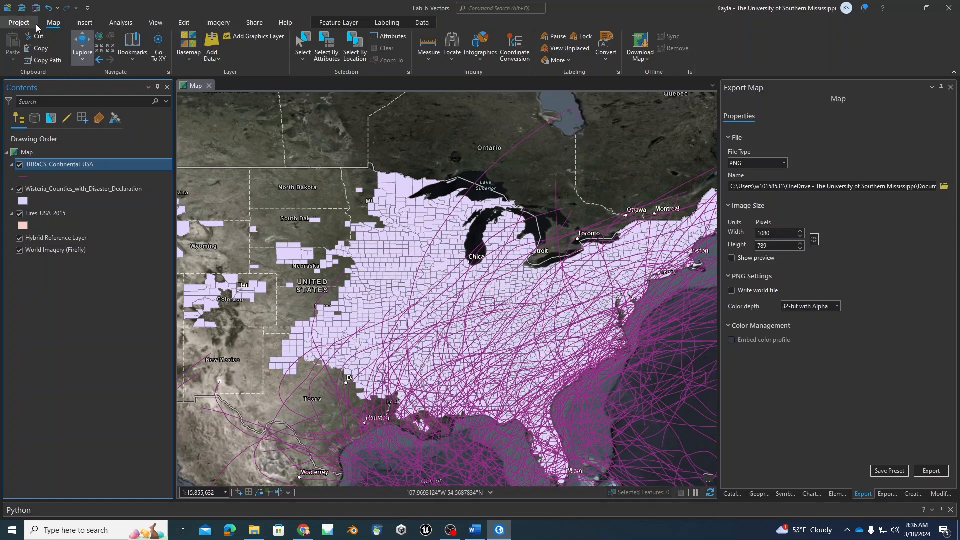
Step: Browse the geoprocessing toolboxes, examining the Crime Analysis and Safety Tools and their Cell Phone Analysis toolset
click(109, 25)
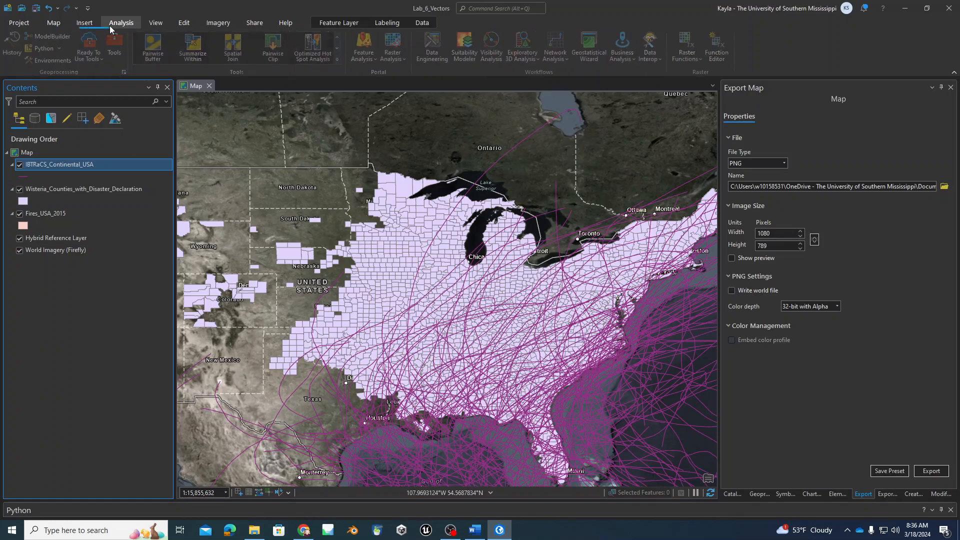
click(118, 50)
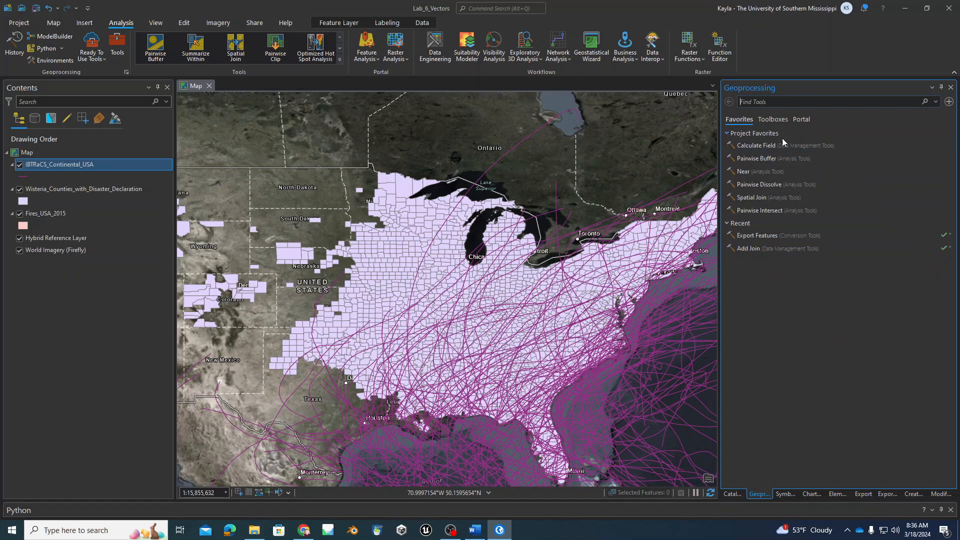
click(773, 120)
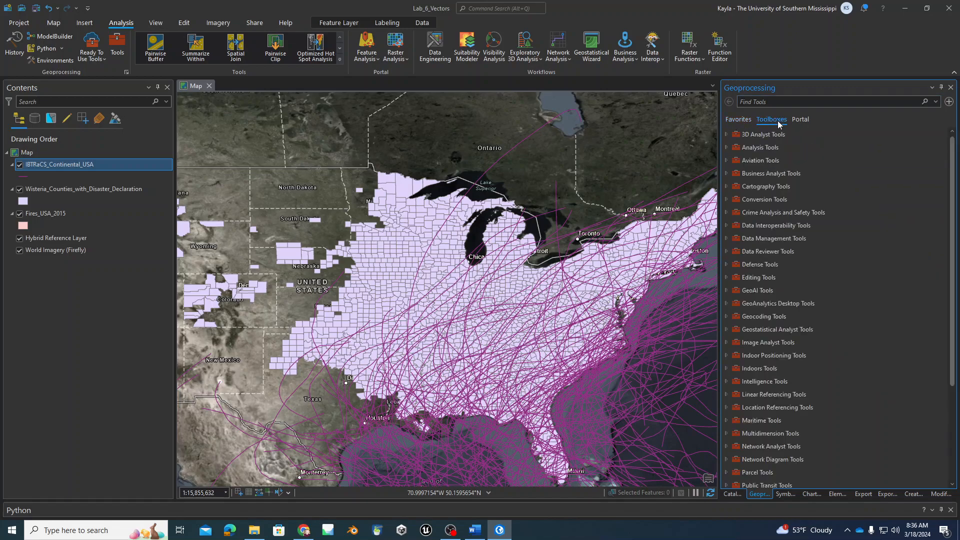
scroll(770, 300, down, 5)
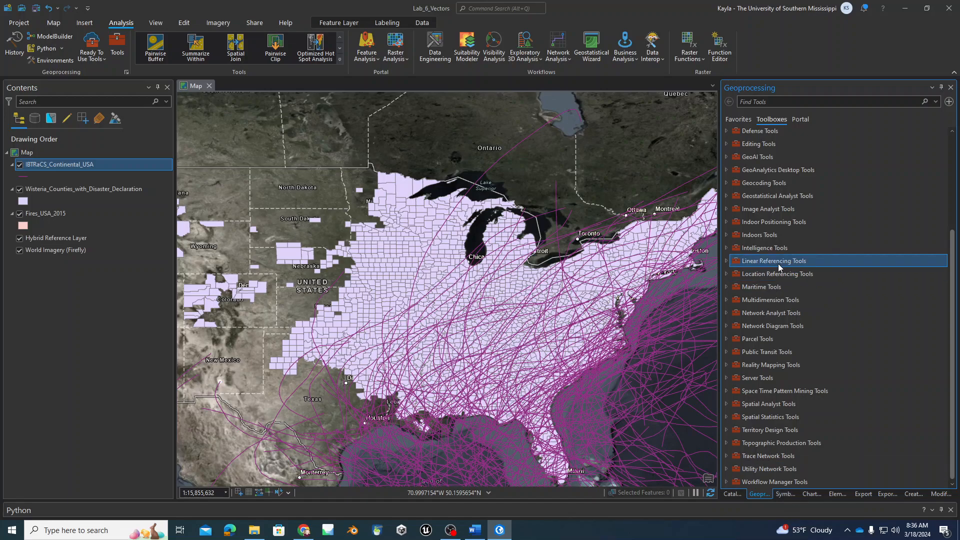
scroll(778, 263, up, 5)
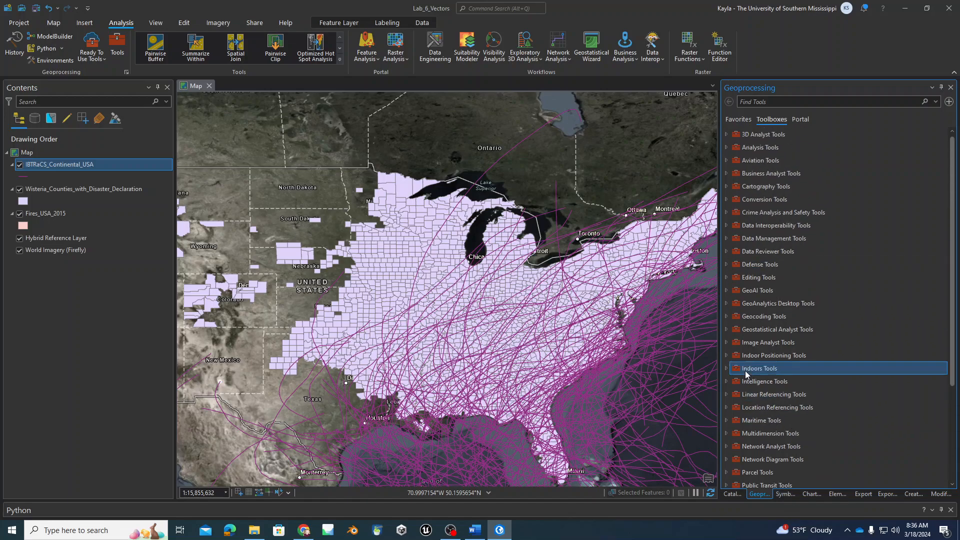
click(737, 303)
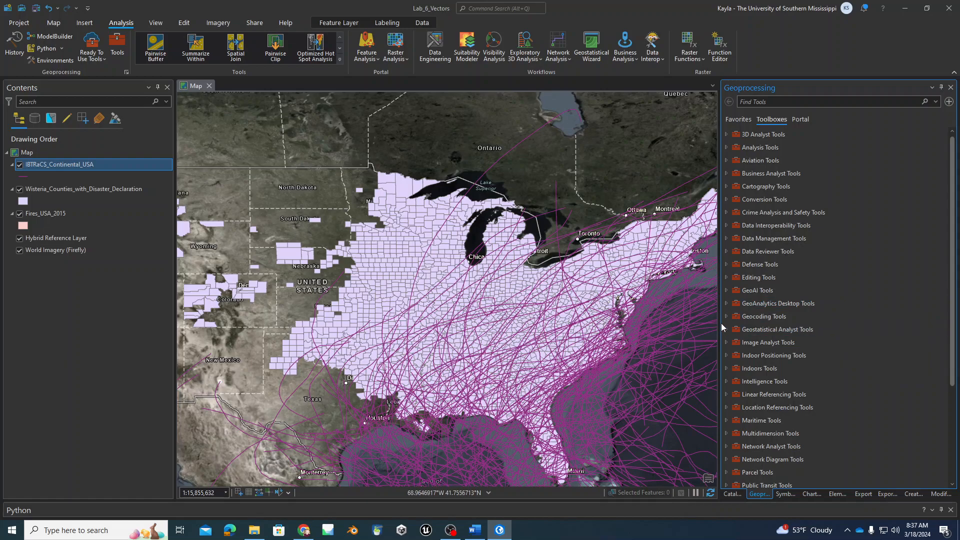
click(726, 212)
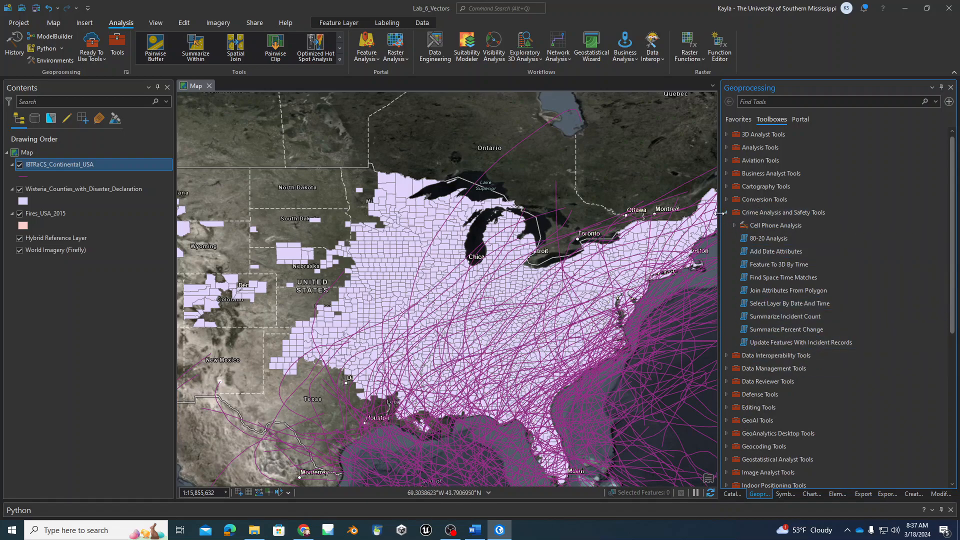
click(734, 226)
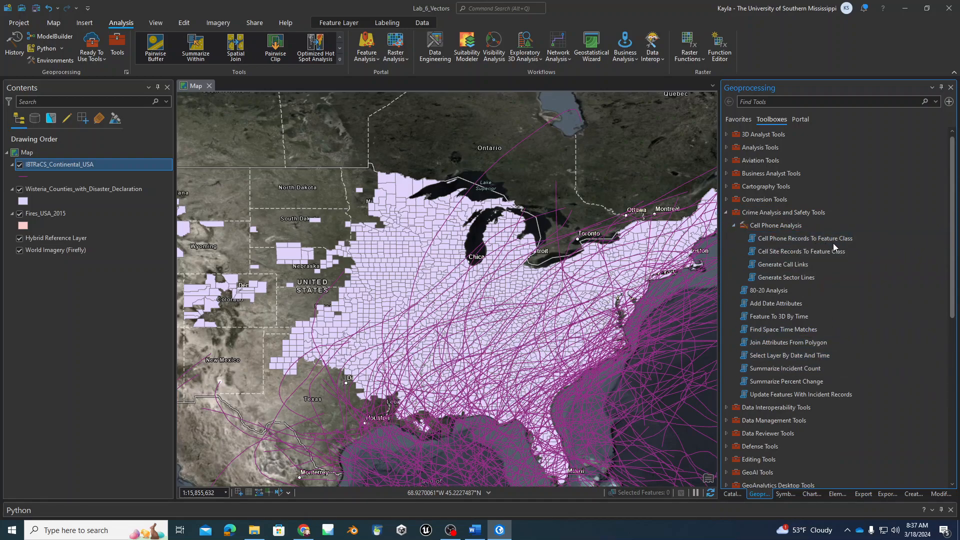
click(734, 226)
click(727, 212)
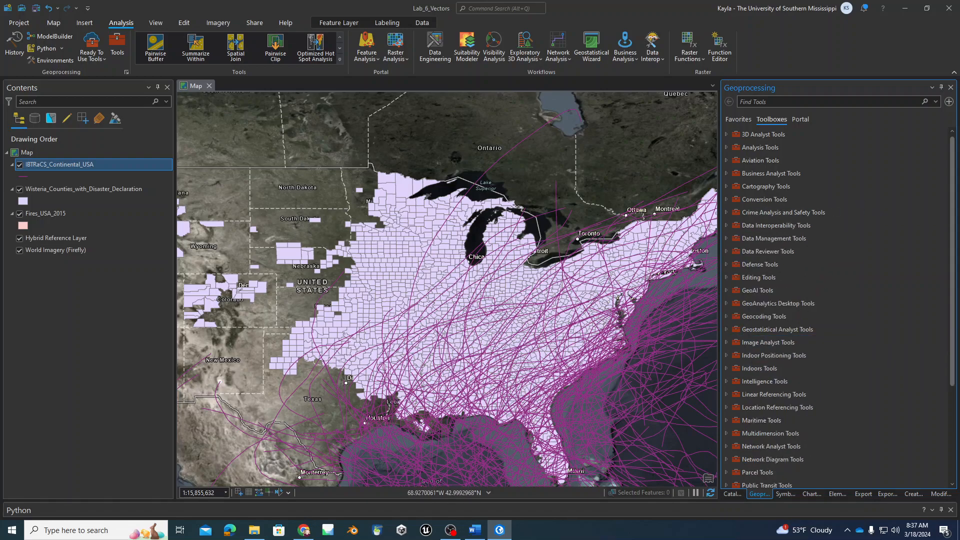
Step: Search the geoprocessing tools for "Summarize Within" and open the Analysis Tools version
text(Su)
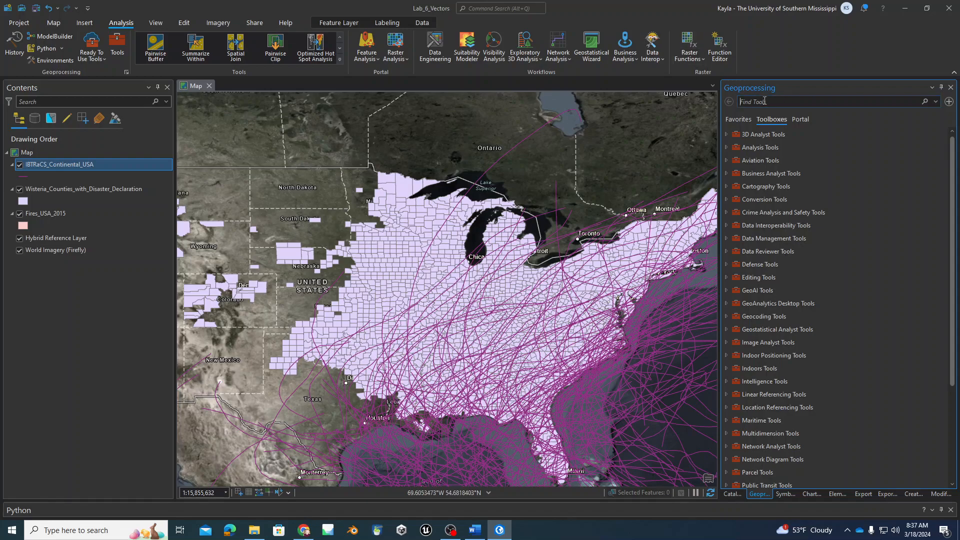
text(mmari)
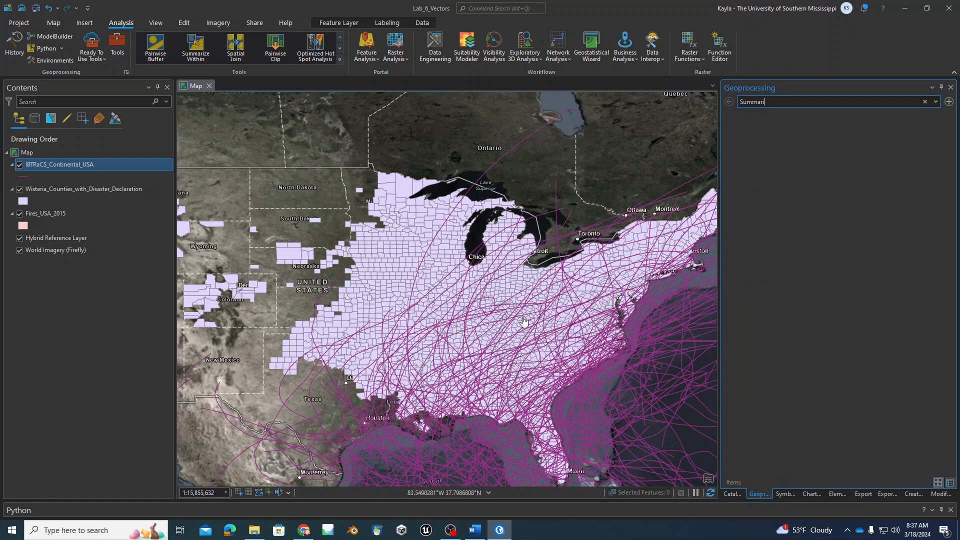
text(ze Within)
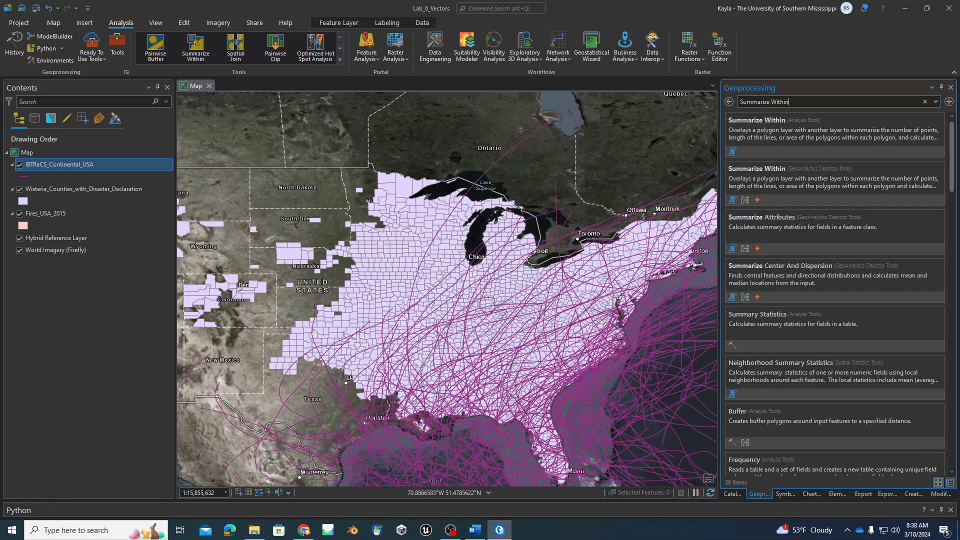
click(773, 126)
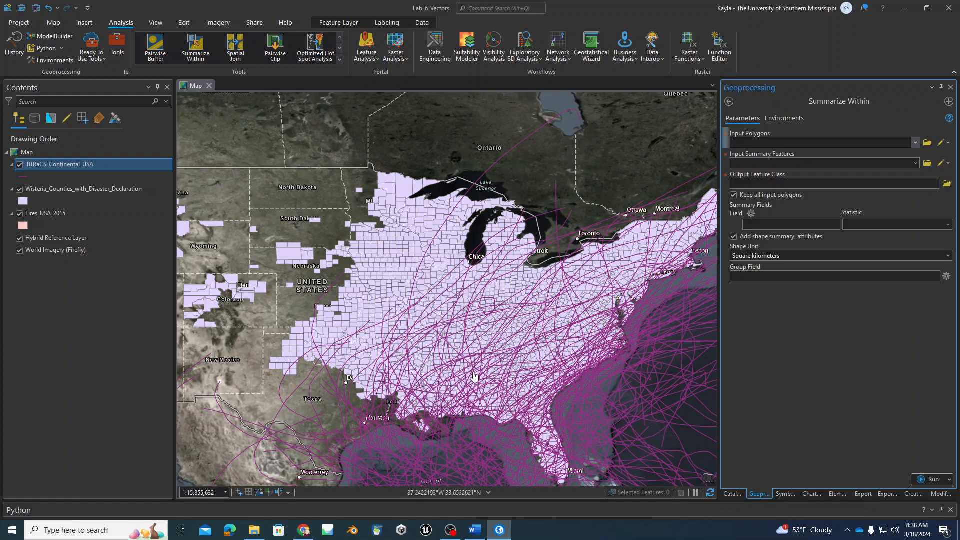
Step: Set Wisteria_Counties_with_Disaster_Declaration as the input polygons and IBTRaCS_Continental_USA as the input summary features
scroll(443, 420, down, 3)
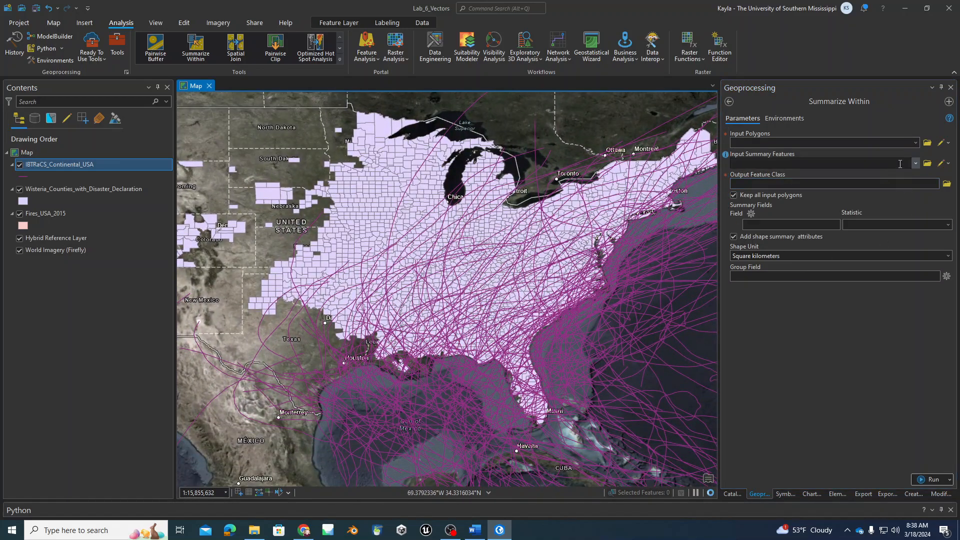
click(916, 143)
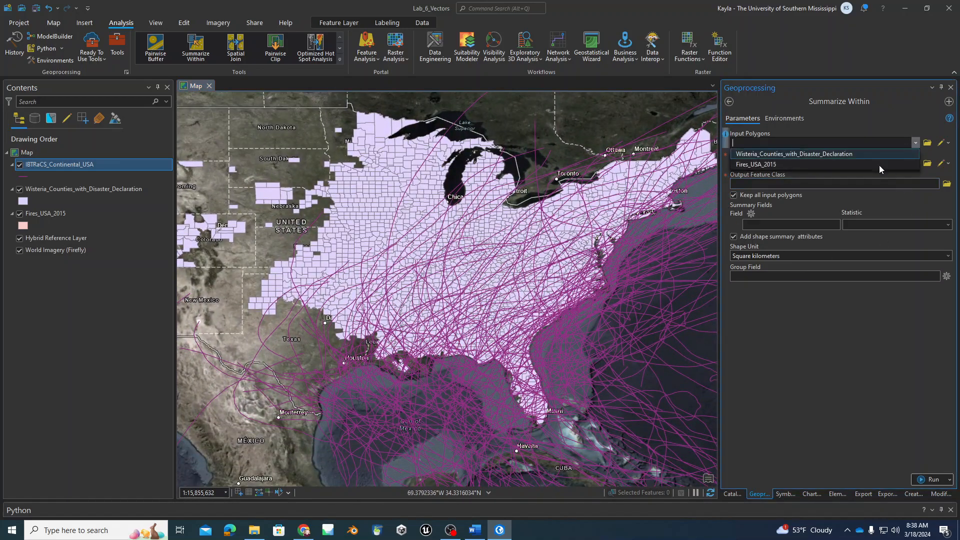
click(765, 154)
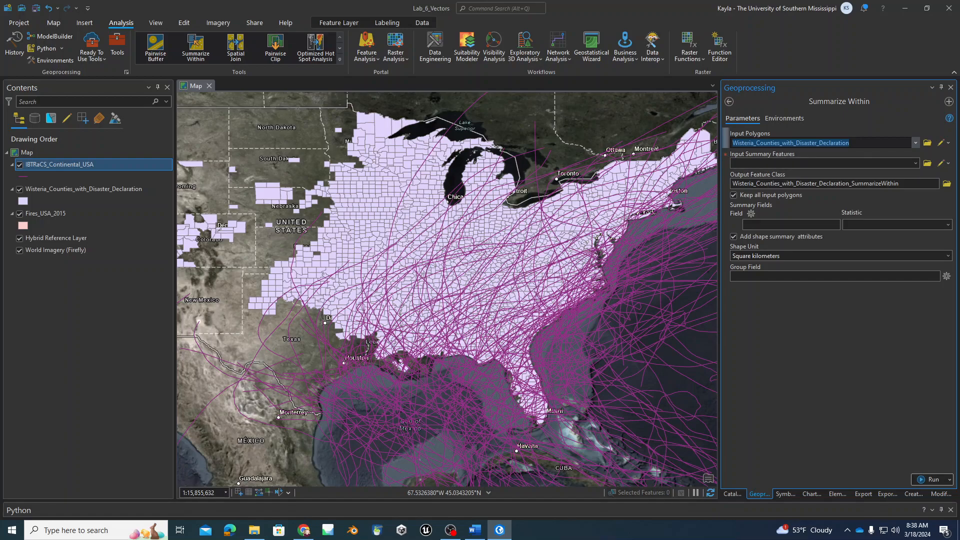
click(916, 163)
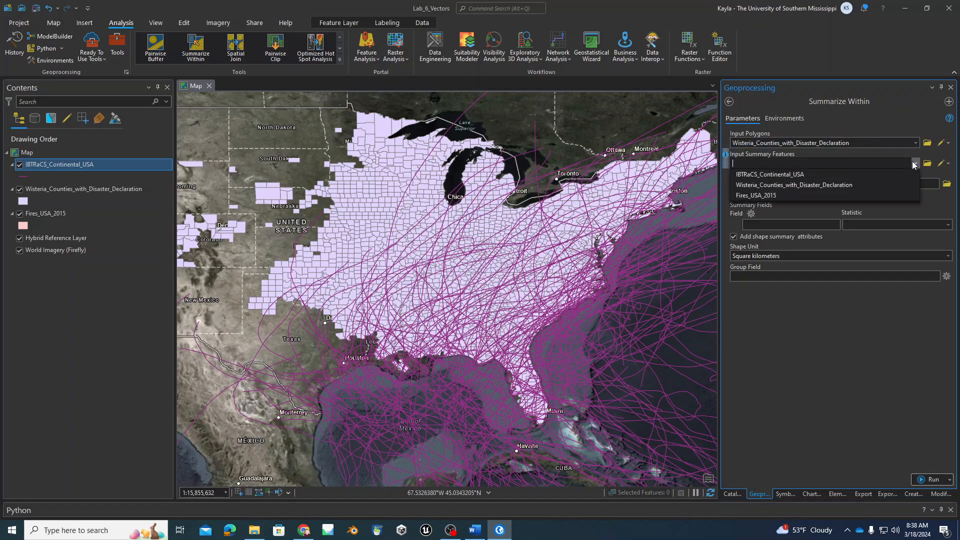
click(795, 175)
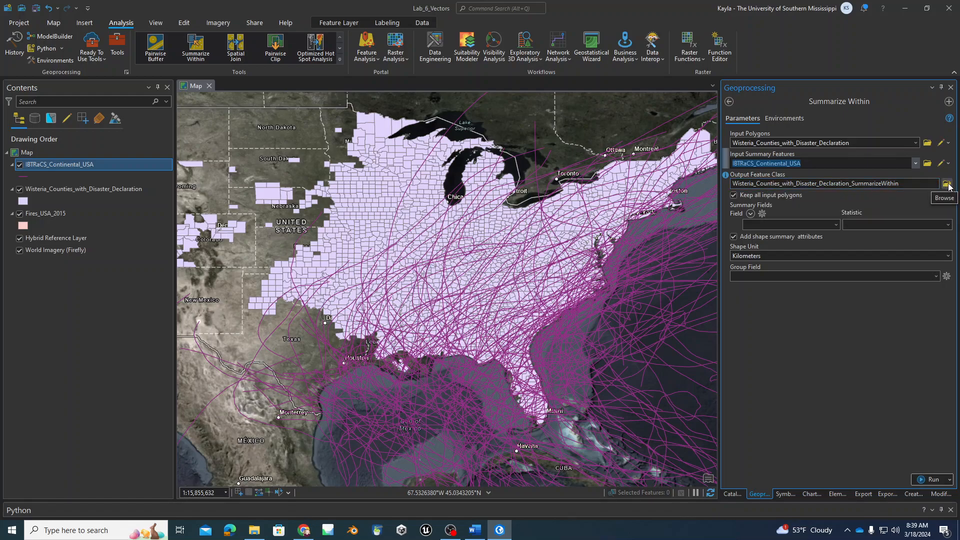
click(947, 183)
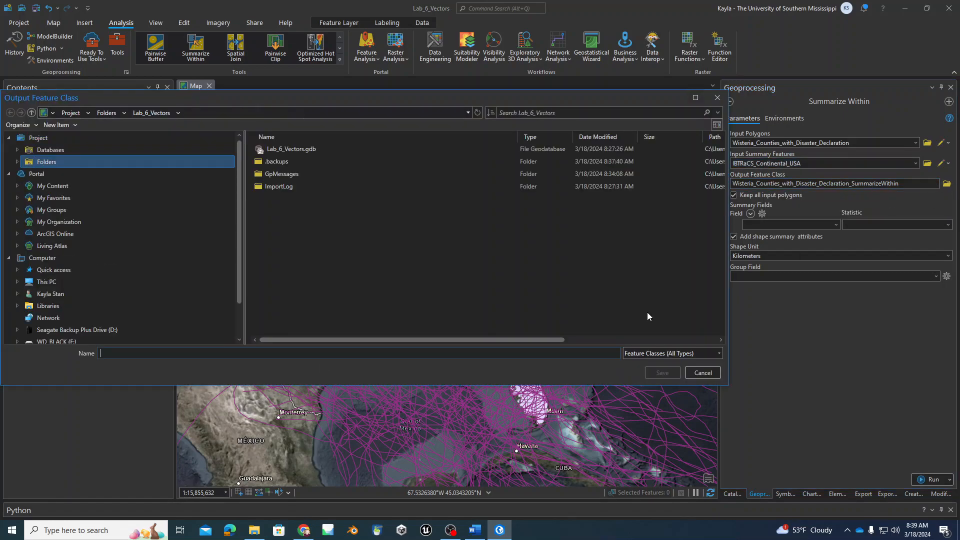
click(65, 294)
scroll(306, 200, down, 5)
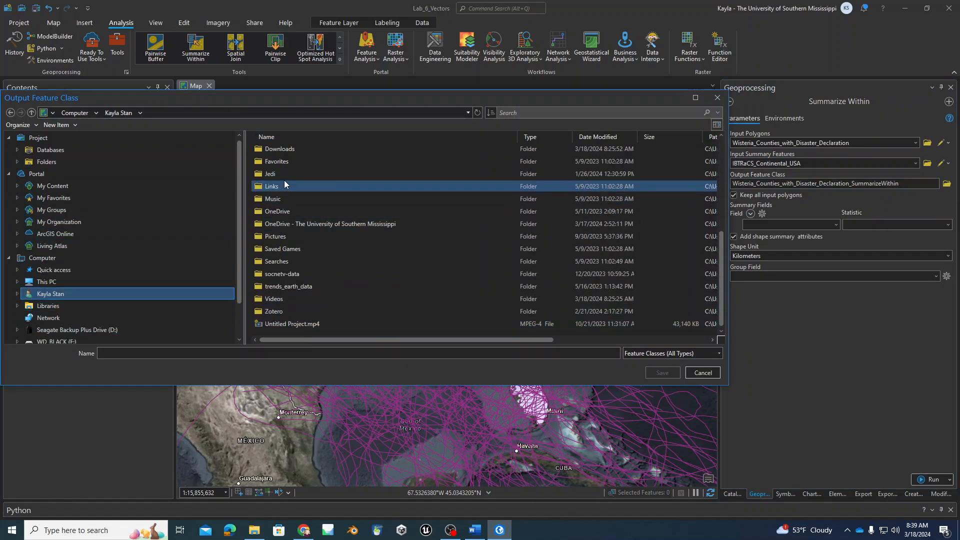
scroll(320, 250, up, 2)
click(304, 225)
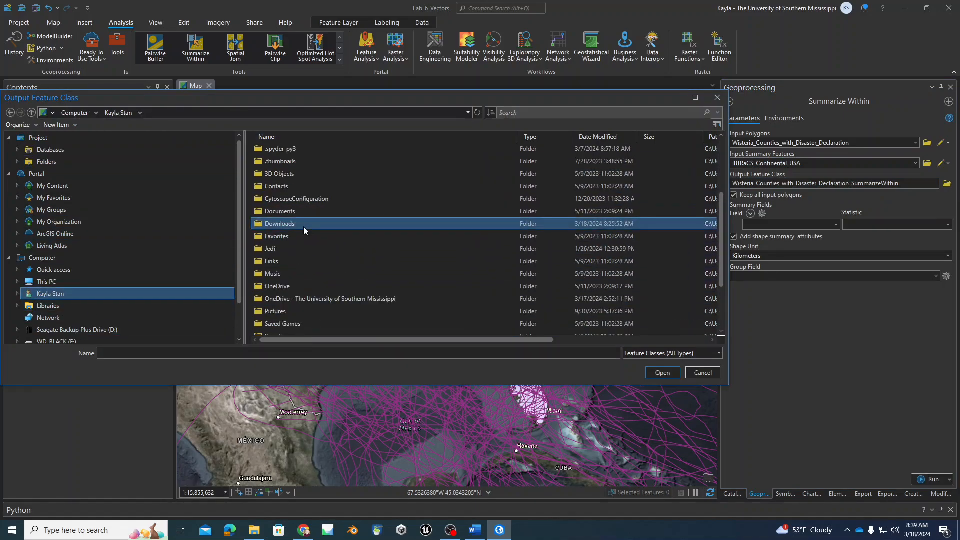
click(702, 374)
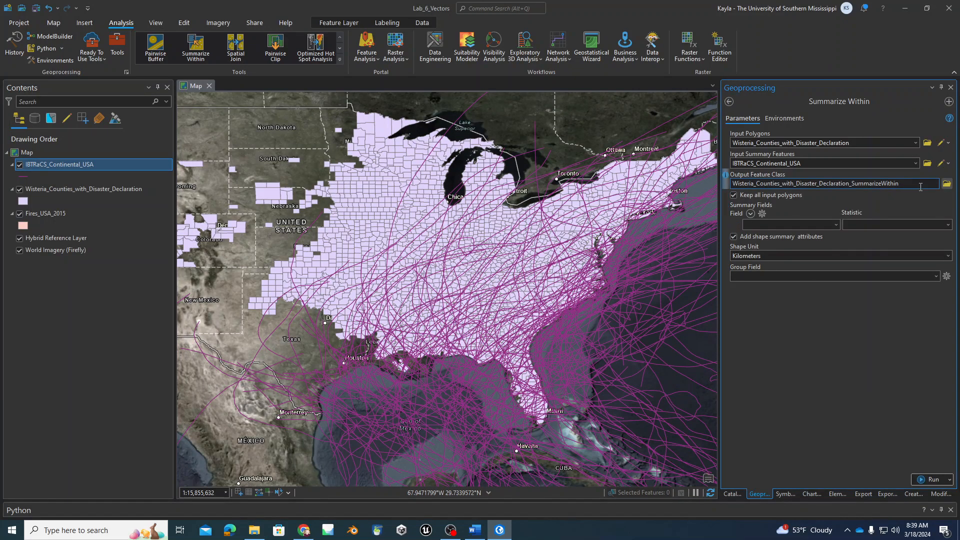
Step: Name the output feature class Wisteria_Counties_Summarized_Hurricanes and run Summarize Within without any summary fields
key(BackSpace)
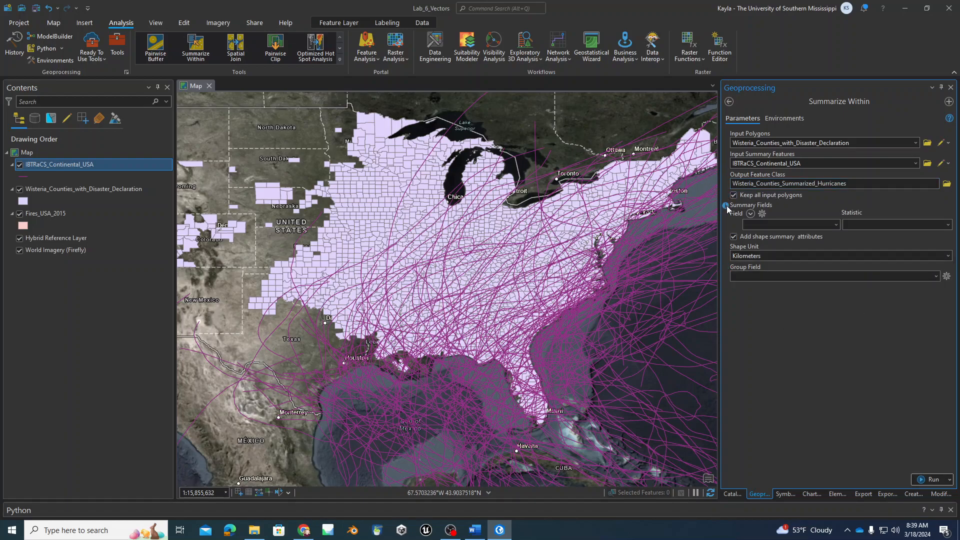
mouse_move(727, 205)
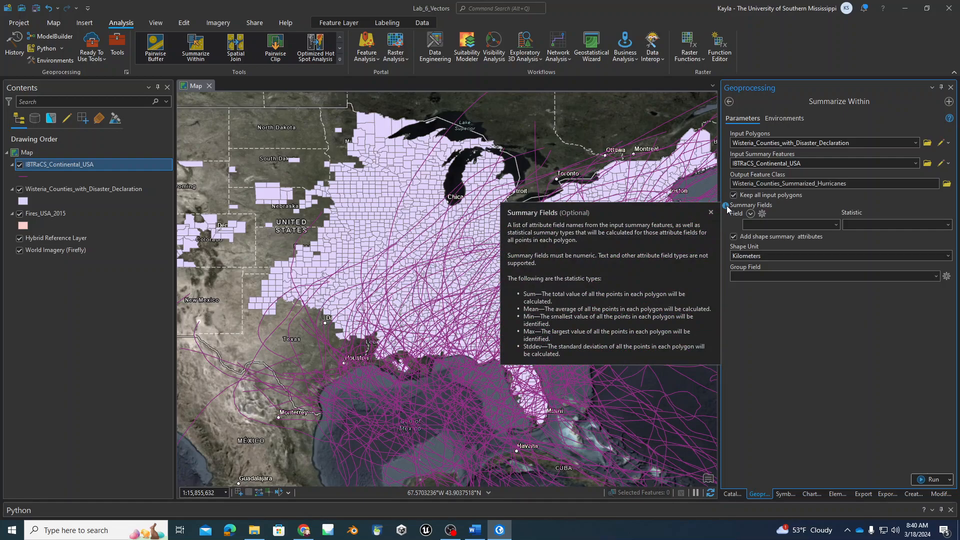
click(833, 225)
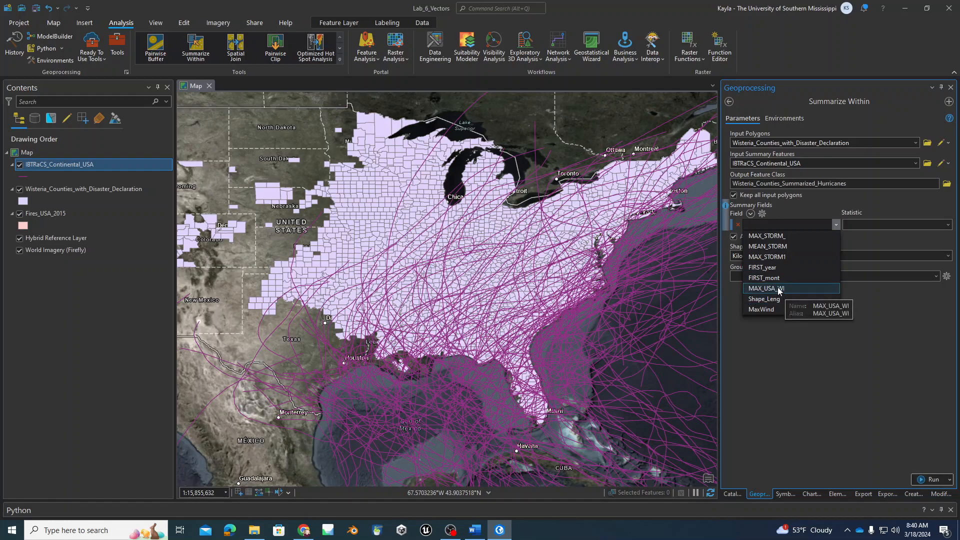
click(863, 325)
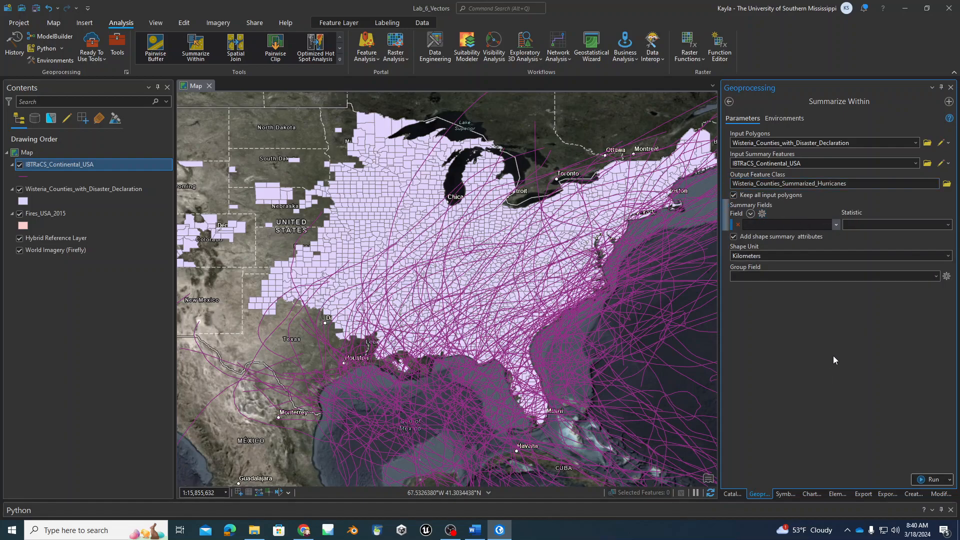
click(928, 479)
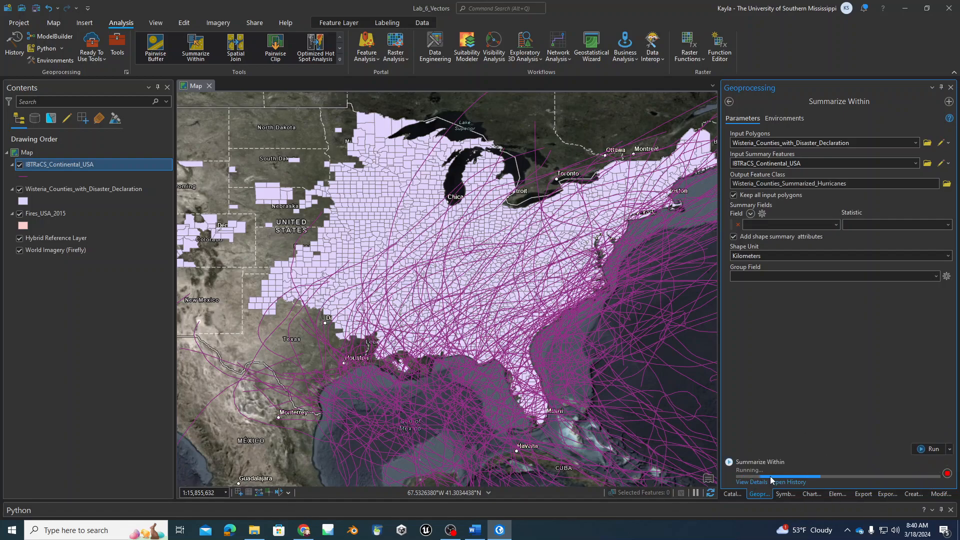
mouse_move(741, 466)
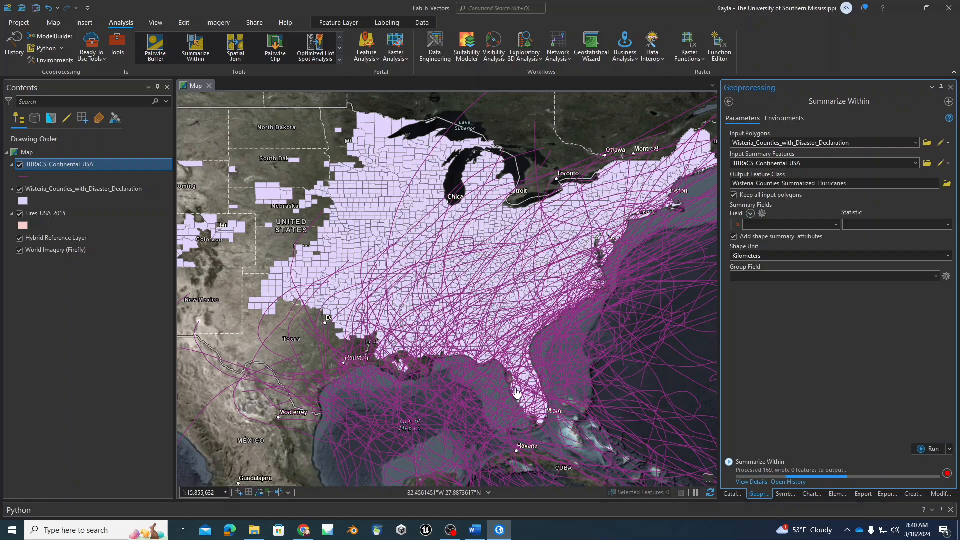
click(835, 224)
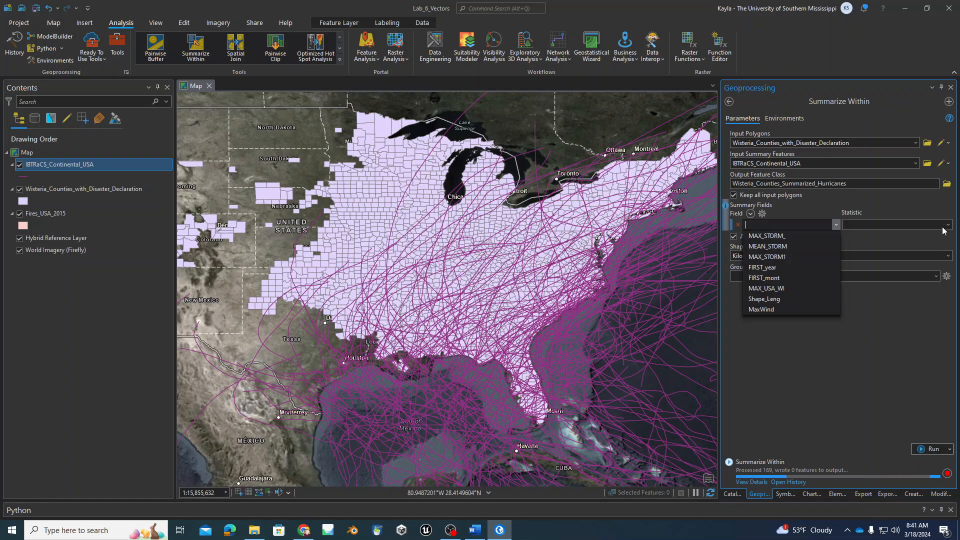
click(853, 371)
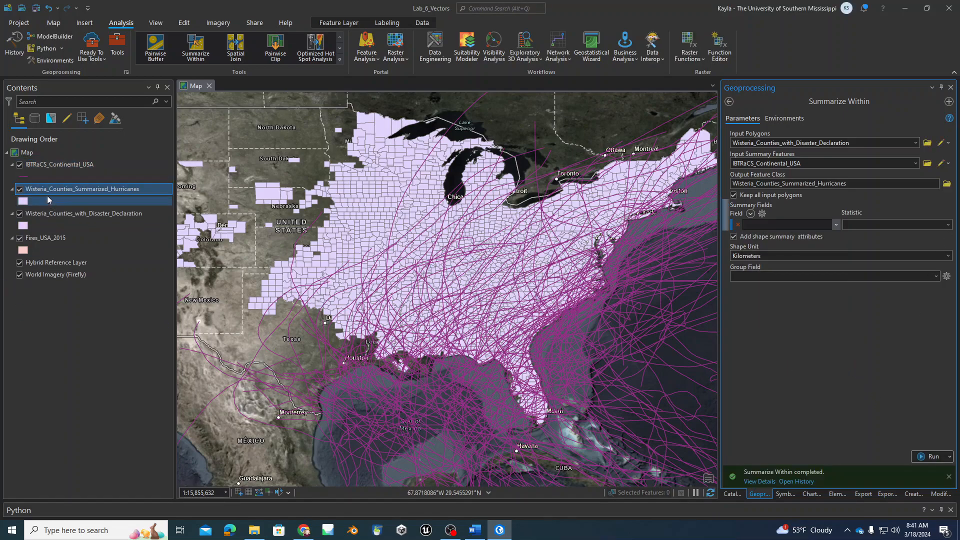
Step: Open the attribute table of Wisteria_Counties_Summarized_Hurricanes and examine the summarized length and line count columns
right_click(47, 190)
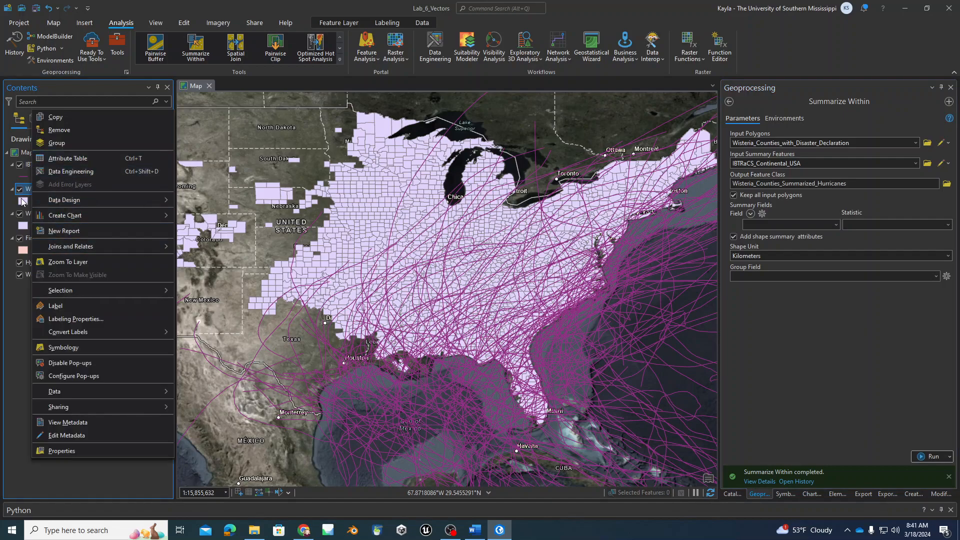
click(65, 159)
drag(243, 478, 689, 478)
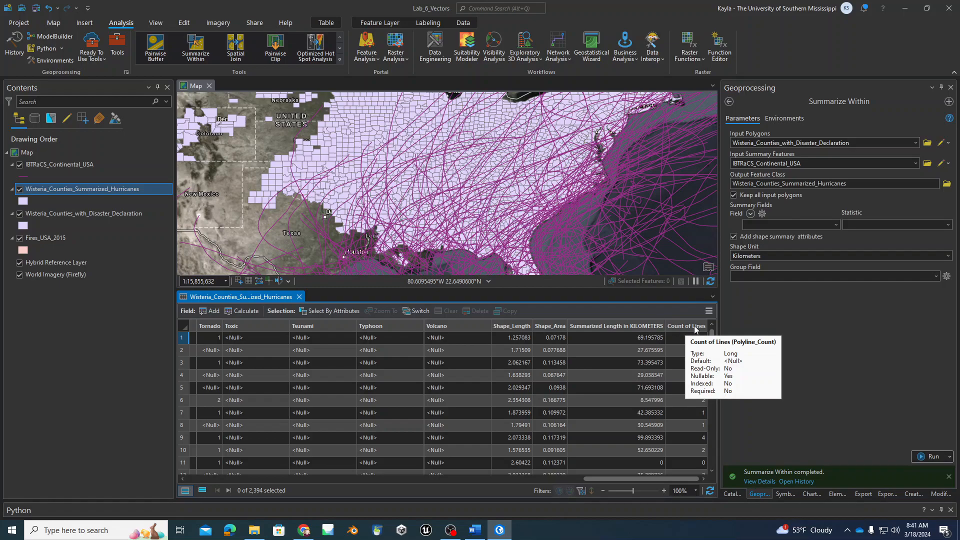
Step: Open the pop-up for Howell county on the map to inspect its summarized hurricane attributes
scroll(393, 160, up, 1)
scroll(393, 160, up, 4)
scroll(503, 234, up, 1)
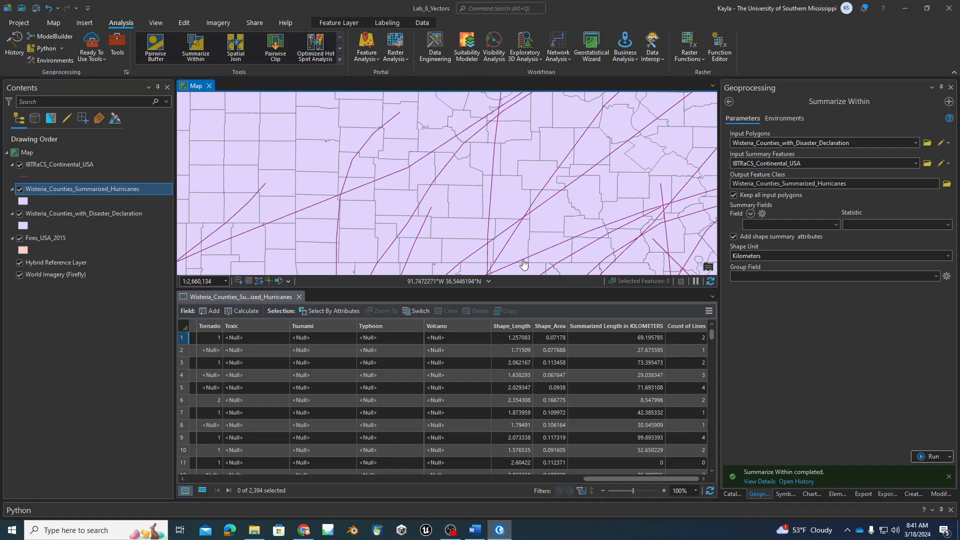
click(499, 227)
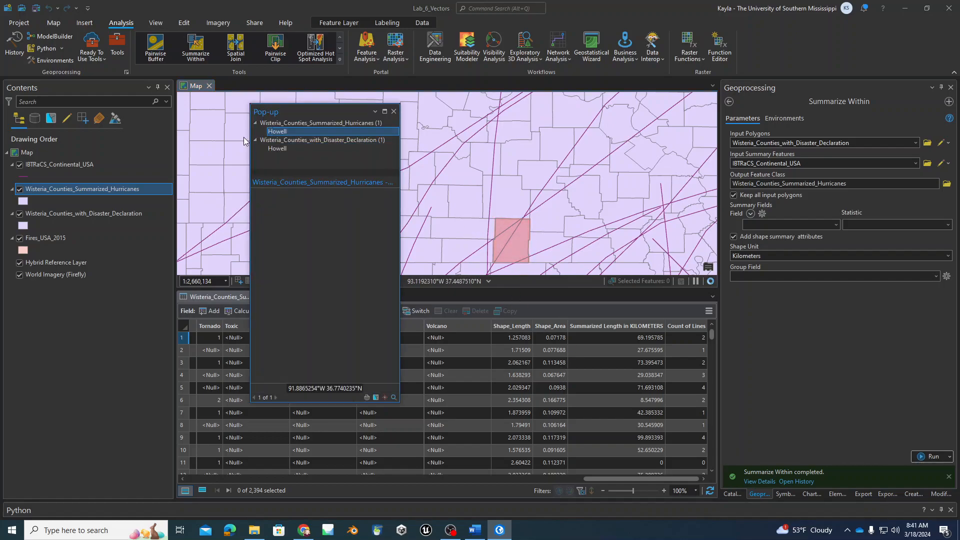
Step: Read the line count at the end of Howell county's attributes and close its pop-up
scroll(309, 306, down, 10)
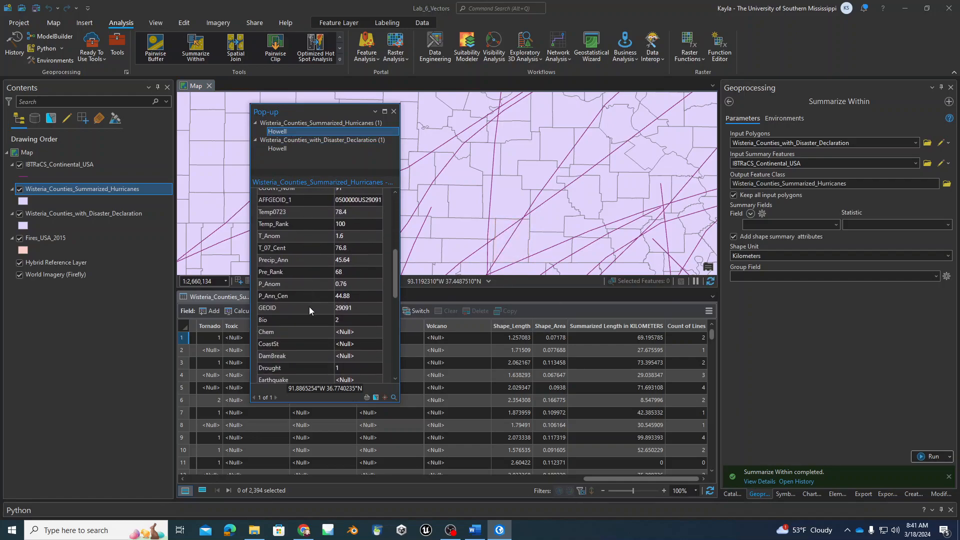
drag(349, 370, 261, 366)
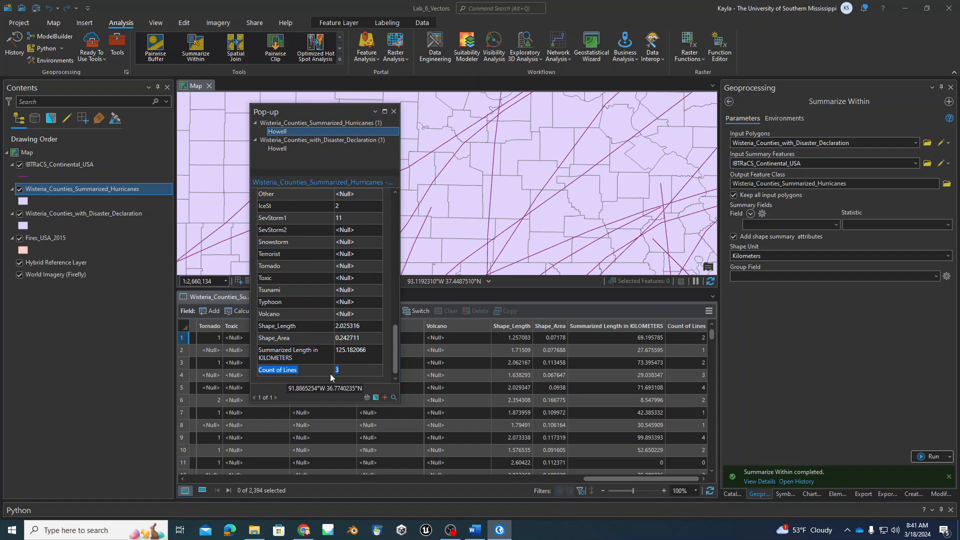
click(393, 111)
Step: Sort the attribute table by Count of Lines in descending order and select the first three rows to read their county names
right_click(676, 327)
click(702, 347)
click(687, 322)
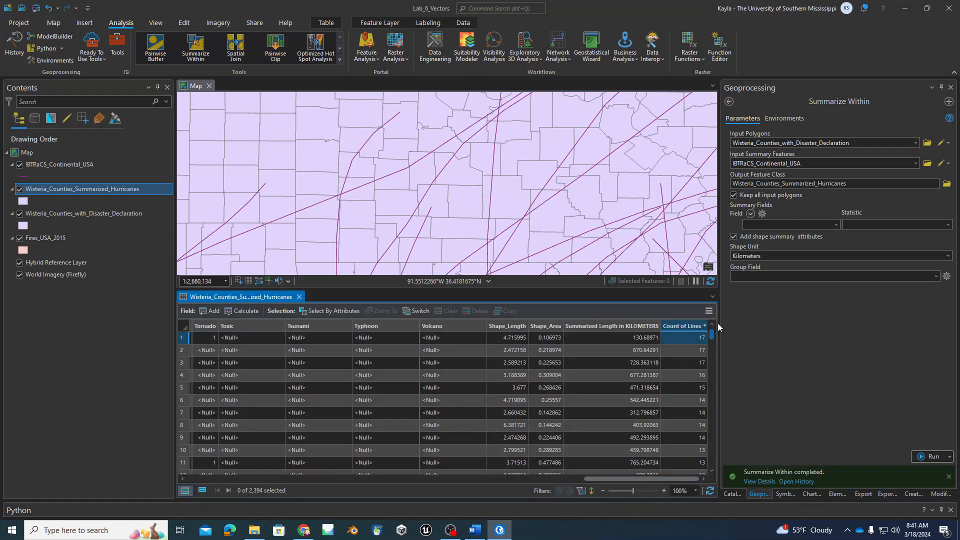
drag(175, 344, 175, 364)
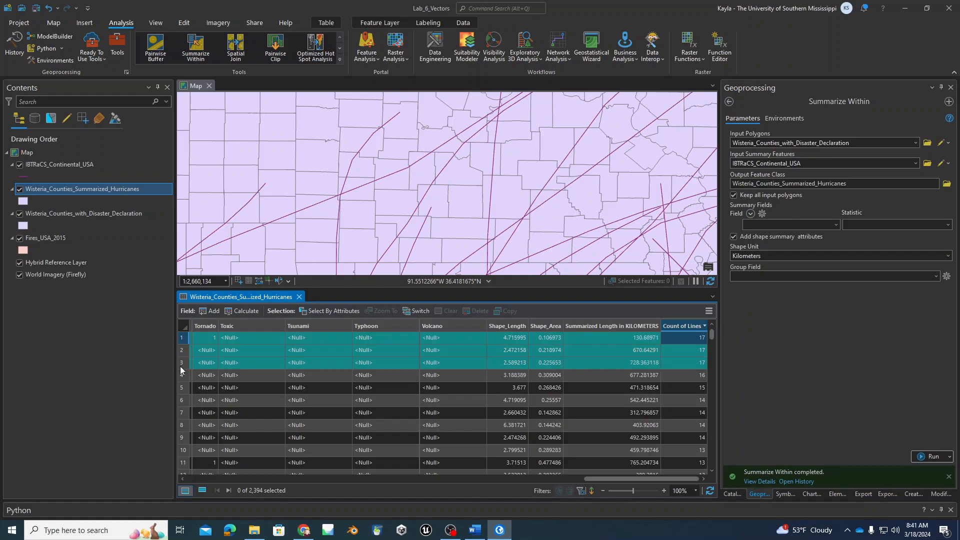
drag(595, 480, 203, 474)
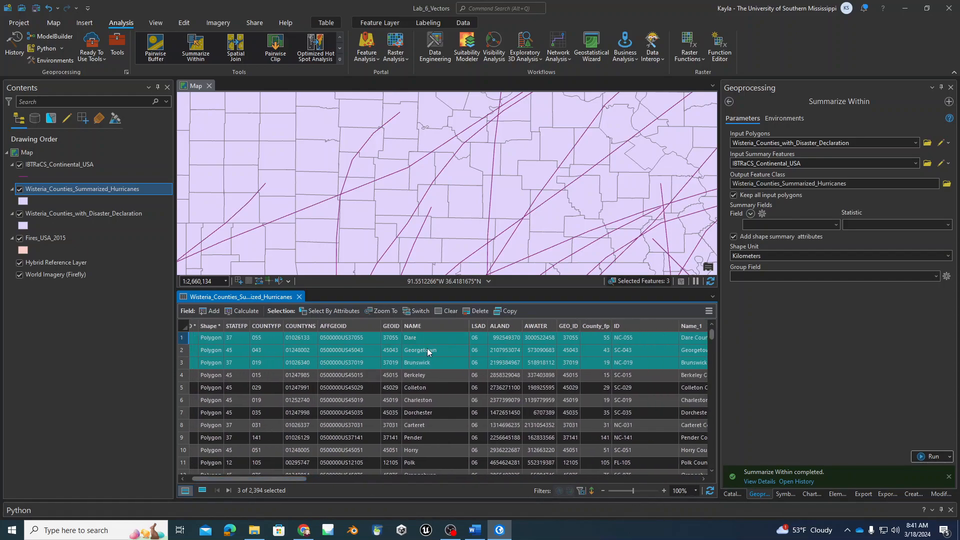
drag(279, 476, 712, 478)
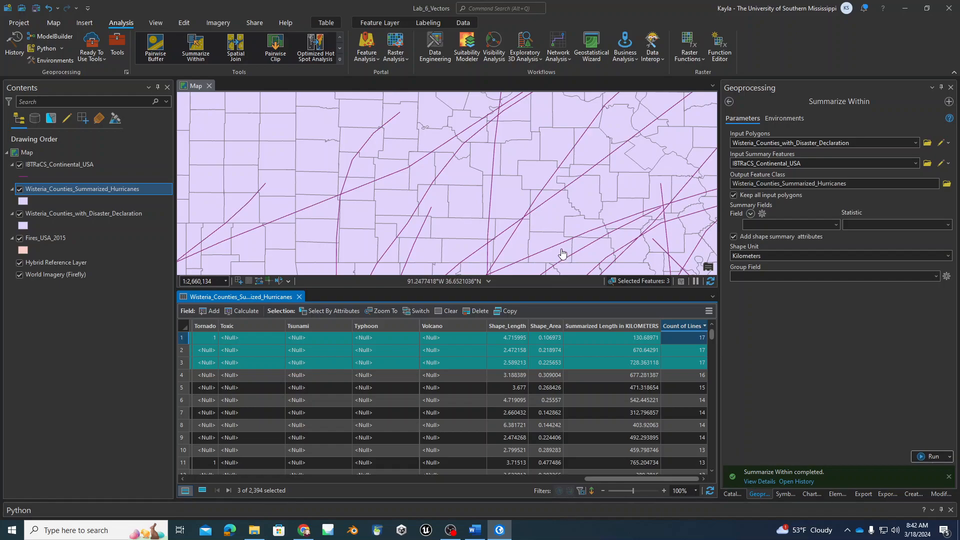
Step: Open the pop-up for Oregon county on the map, check its summarized length in kilometers, and close it
click(544, 241)
scroll(369, 308, down, 10)
drag(373, 353, 258, 358)
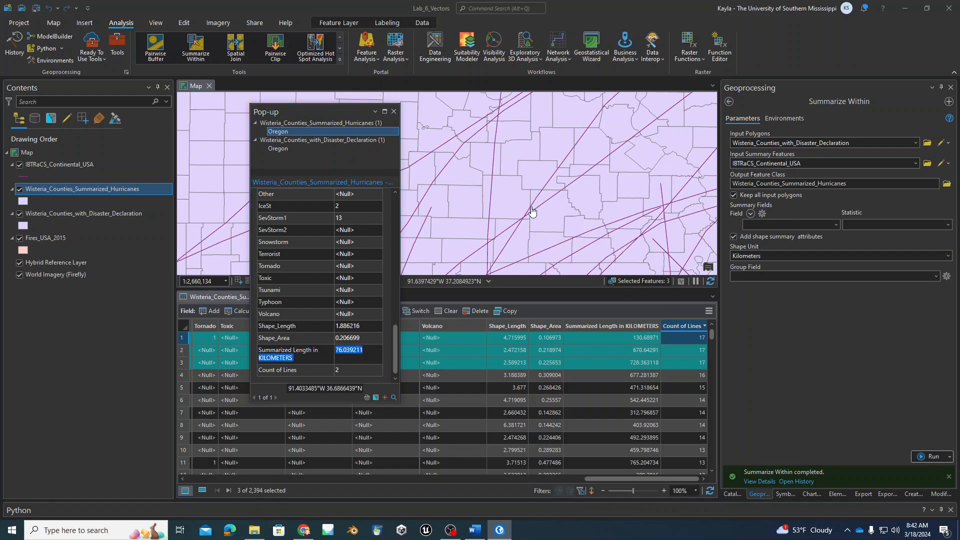
click(394, 112)
Step: Examine the hurricane tracks crossing Florida and the three selected counties along the Carolina coast
scroll(461, 221, down, 5)
drag(455, 204, 415, 117)
drag(492, 182, 455, 190)
scroll(456, 245, up, 5)
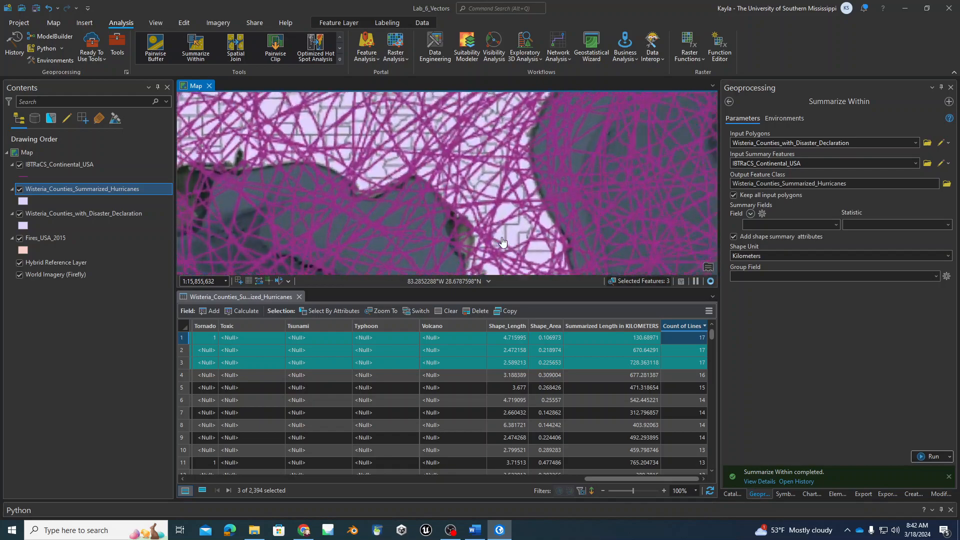
scroll(487, 175, up, 3)
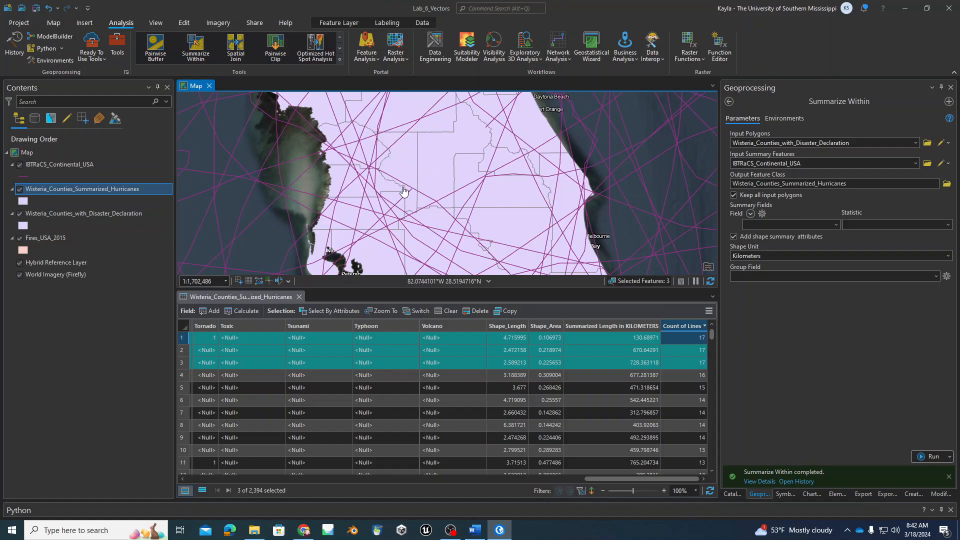
scroll(403, 186, down, 1)
scroll(402, 186, down, 5)
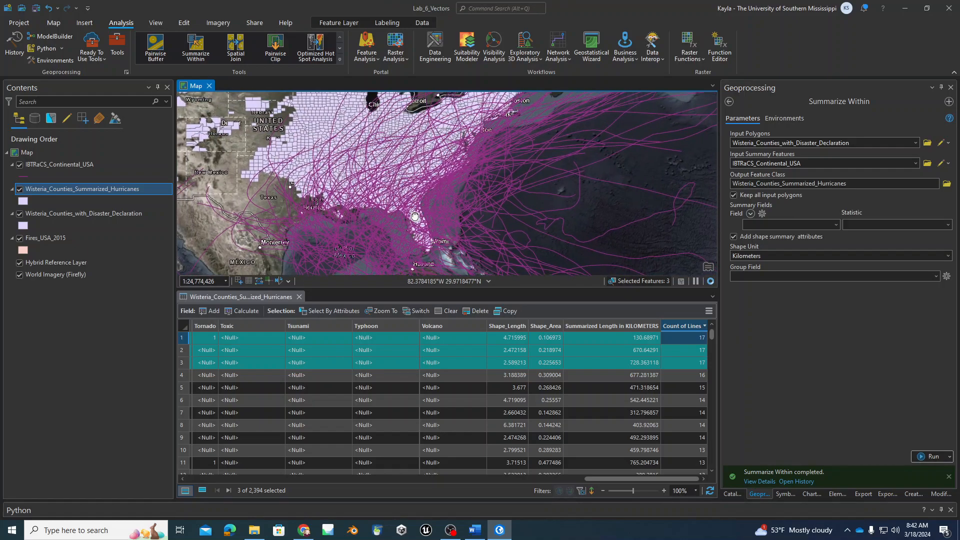
scroll(514, 189, up, 2)
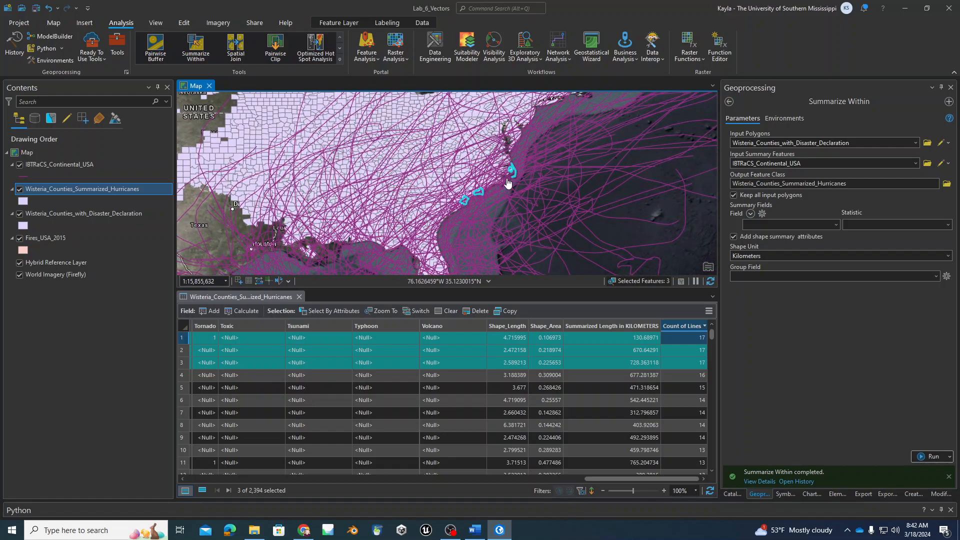
scroll(475, 195, up, 2)
scroll(462, 202, up, 5)
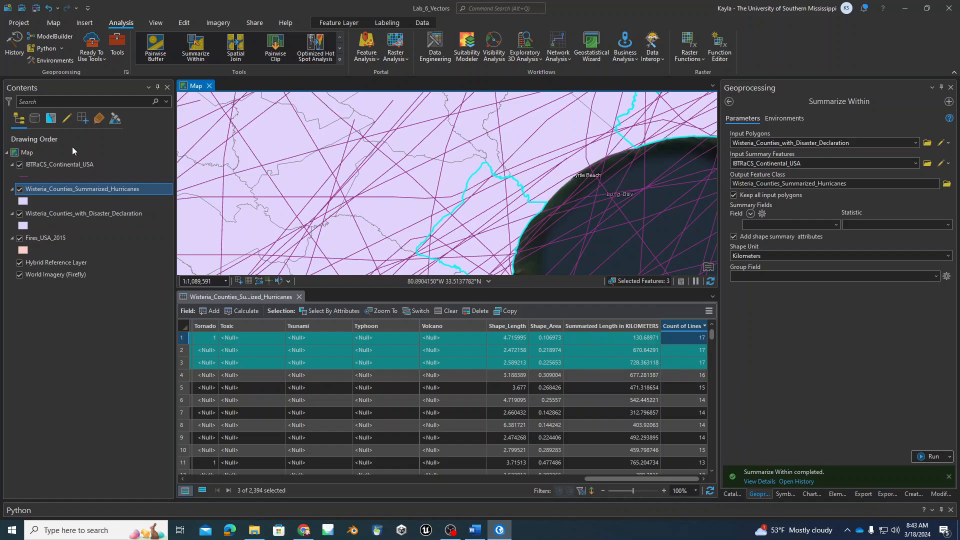
Step: Clear the county selection and sort the attribute table by the Hurricane field in descending order
click(54, 23)
click(389, 48)
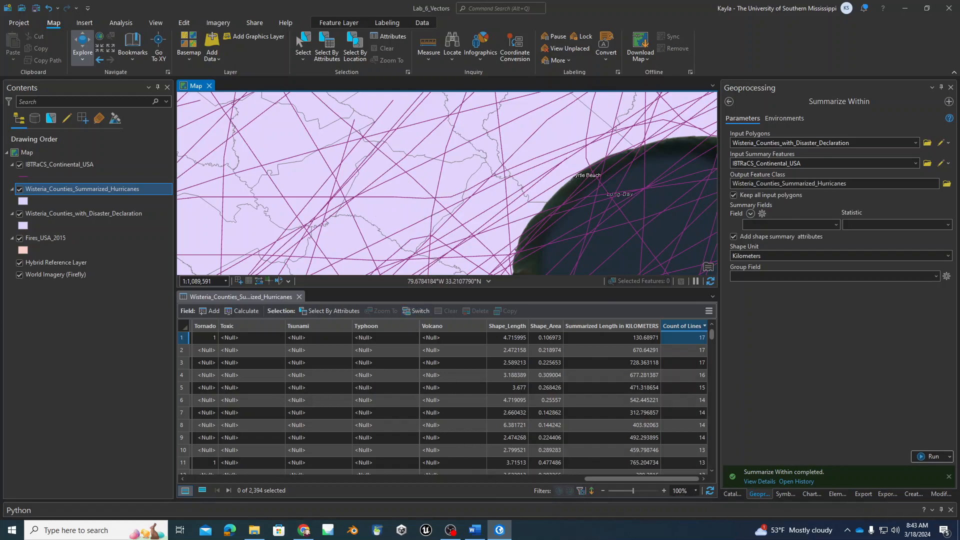
drag(628, 479, 488, 484)
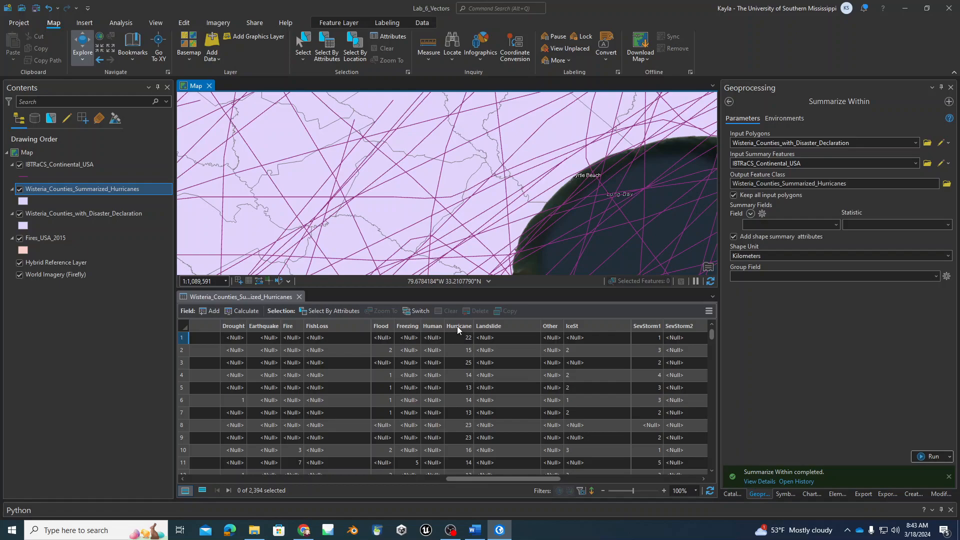
mouse_move(457, 326)
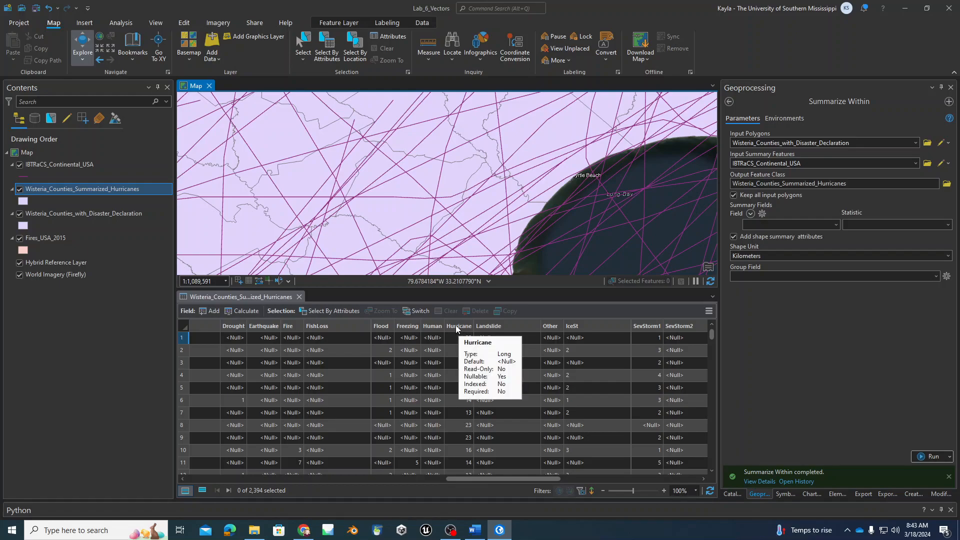
double_click(456, 326)
double_click(456, 327)
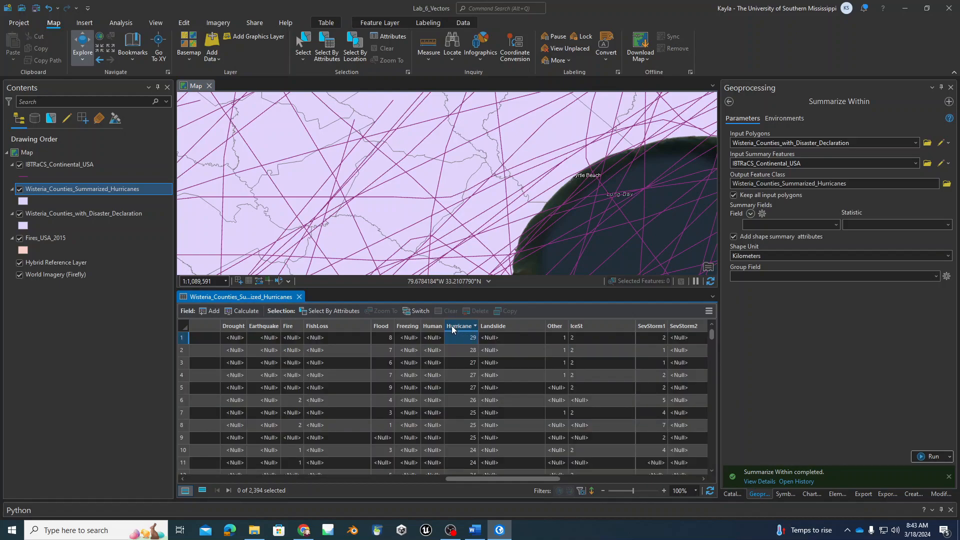
Step: Select the first three rows of the Hurricane-sorted table, read their county names, and clear the selection
click(183, 340)
drag(183, 341, 187, 362)
drag(464, 480, 197, 476)
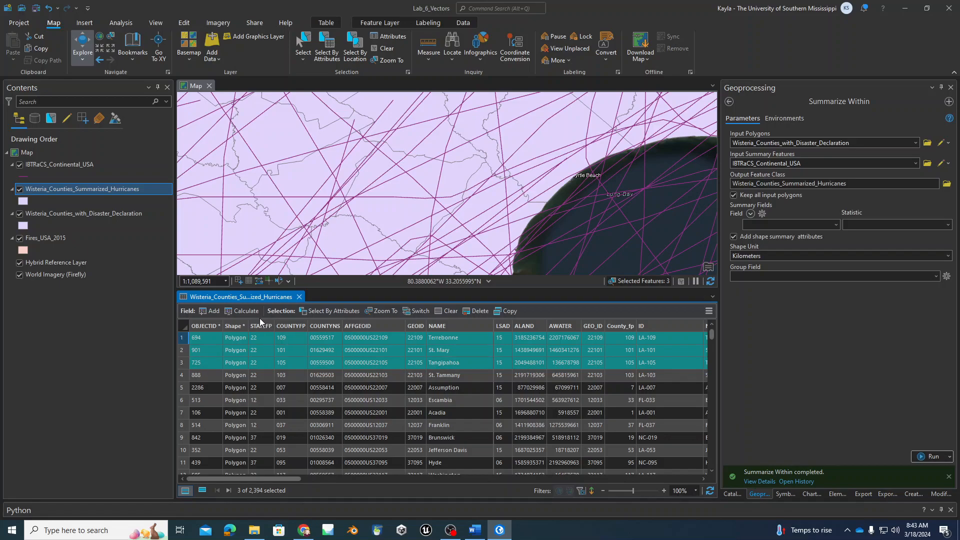
click(384, 49)
Step: Review the summarized length and line count columns and close the attribute table to show the whole eastern United States
drag(219, 480, 634, 479)
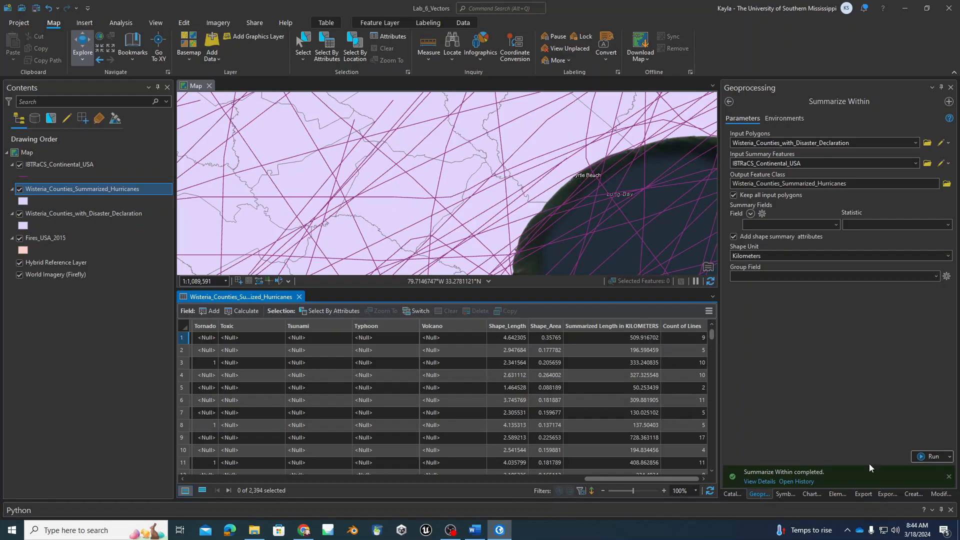
click(299, 297)
scroll(356, 285, down, 6)
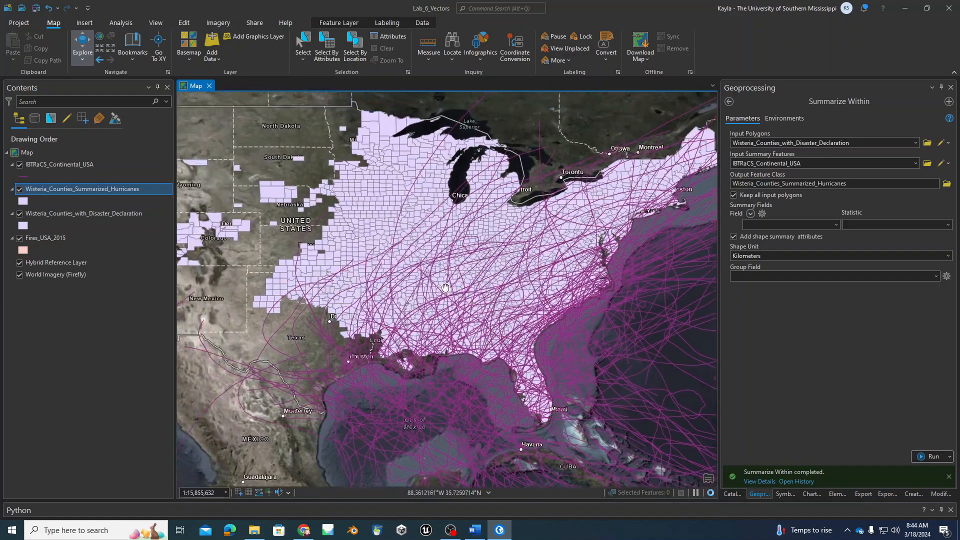
drag(445, 288, 460, 294)
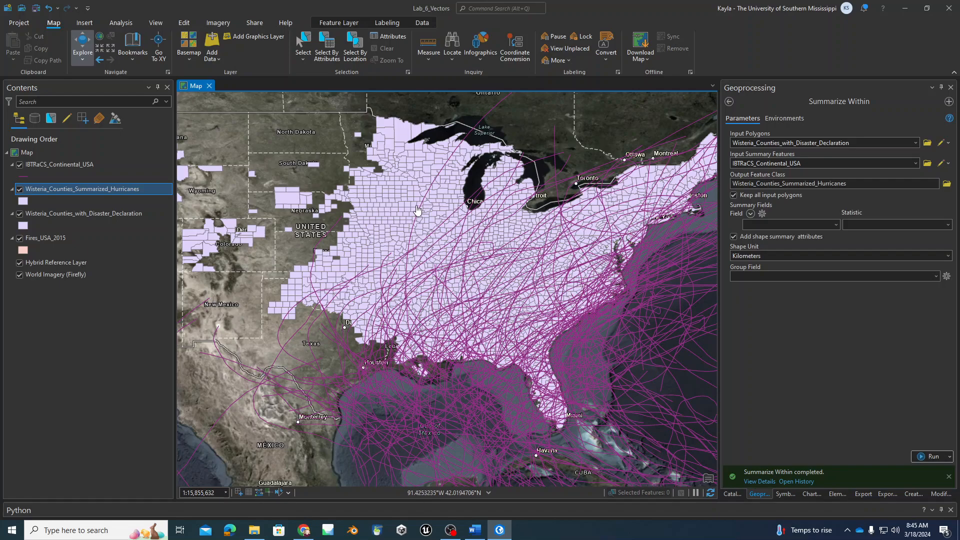
Step: Inspect the pop-up attributes of the hurricane track crossing Lake Superior, including its storm name, and close the pop-up
click(487, 119)
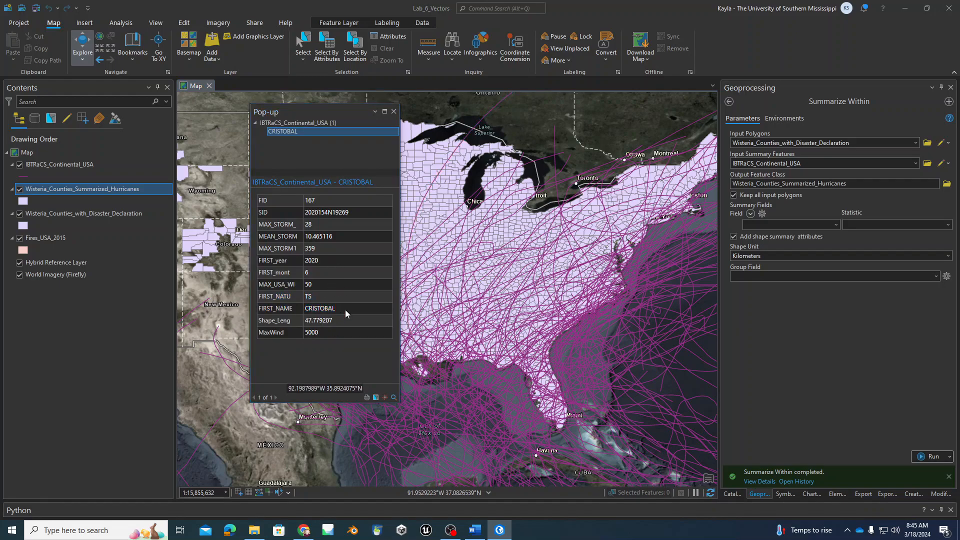
drag(338, 308, 250, 306)
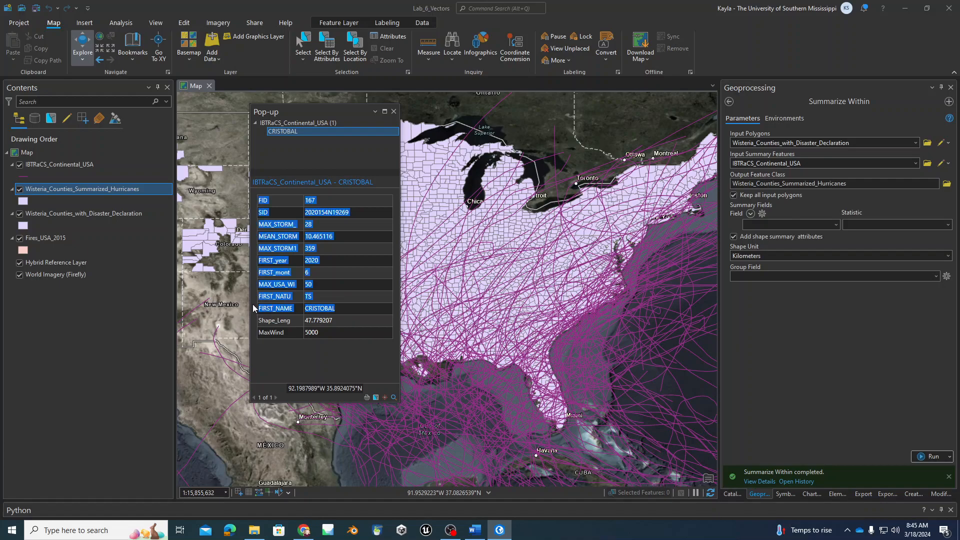
click(394, 111)
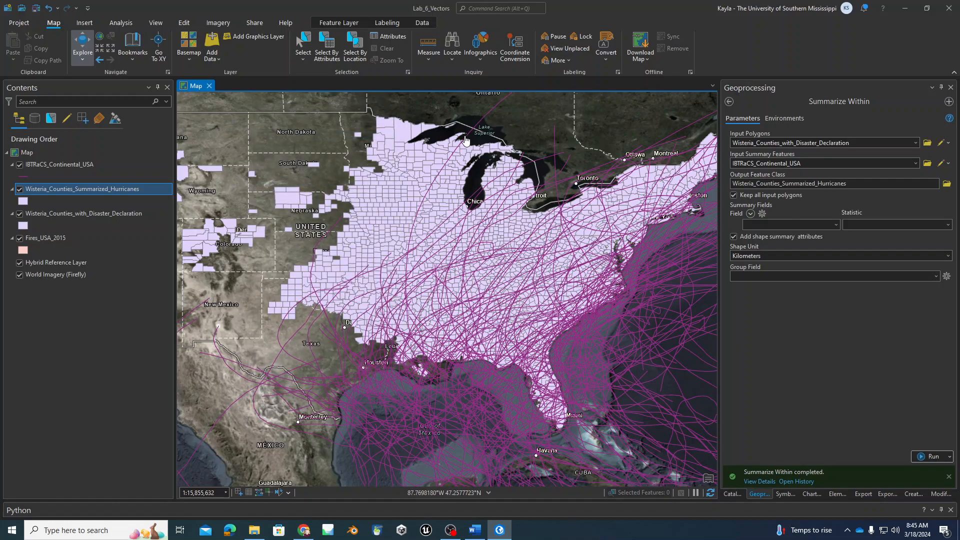
click(465, 138)
click(468, 140)
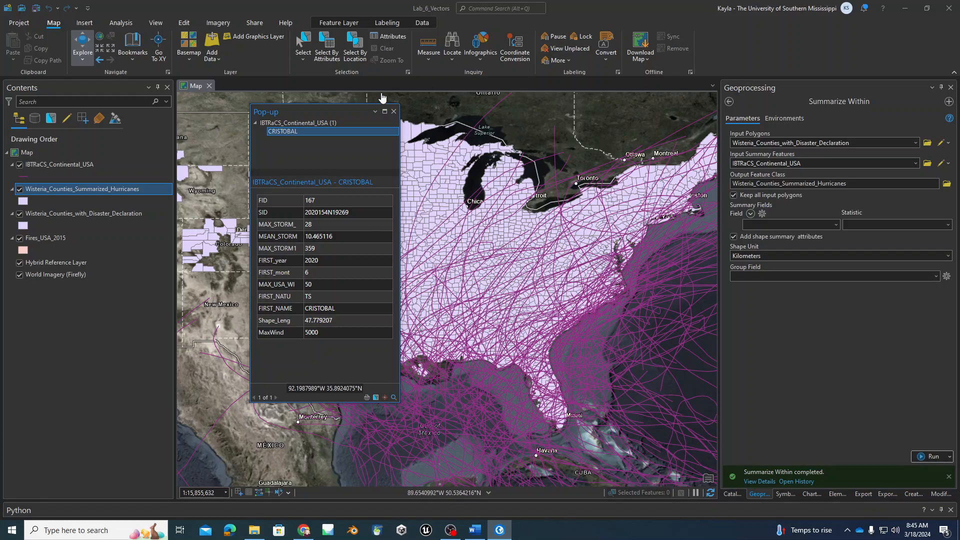
click(394, 112)
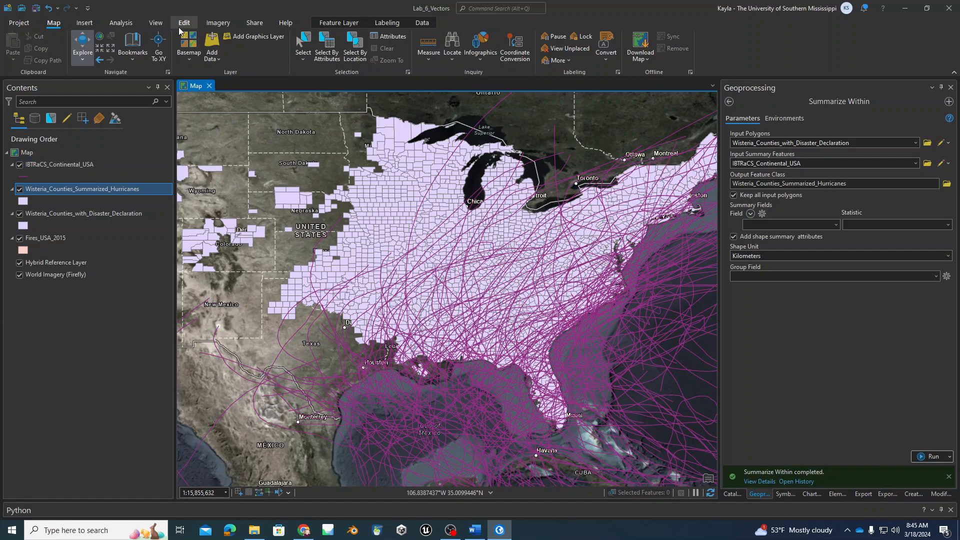
Step: Bring up the analysis tools
click(95, 25)
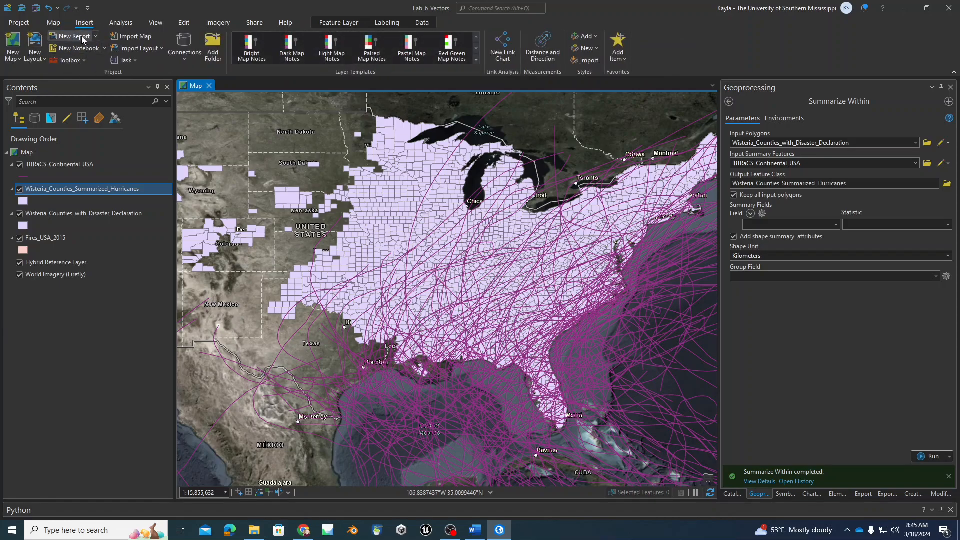
click(121, 23)
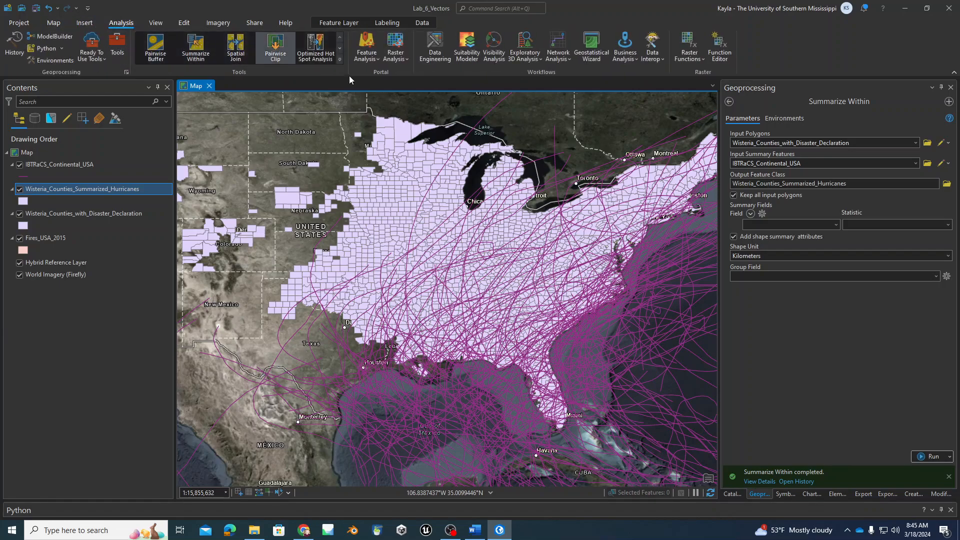